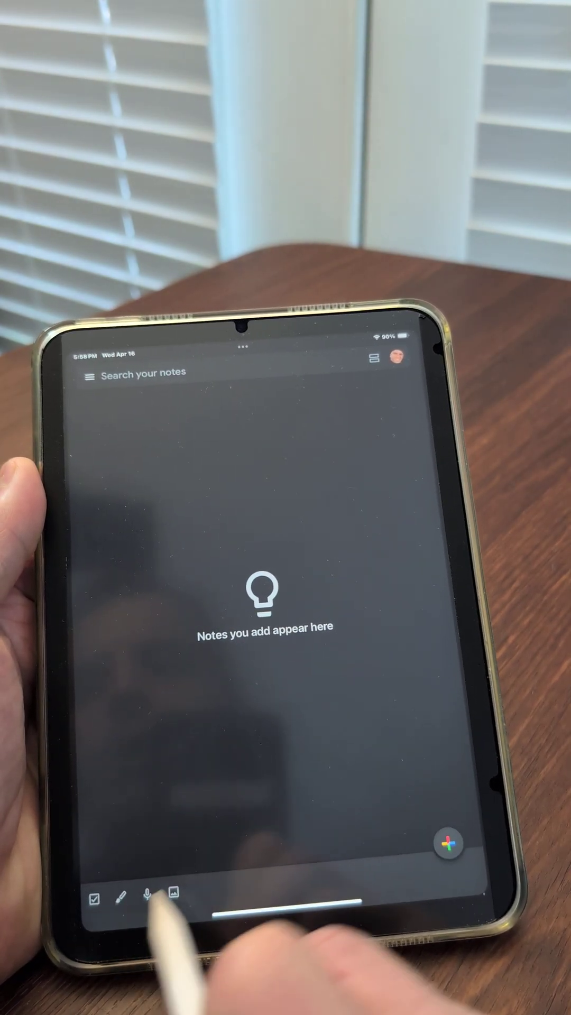
# Step: Start a new drawing note and handwrite 'This is important' across the top in blue
pyautogui.click(119, 896)
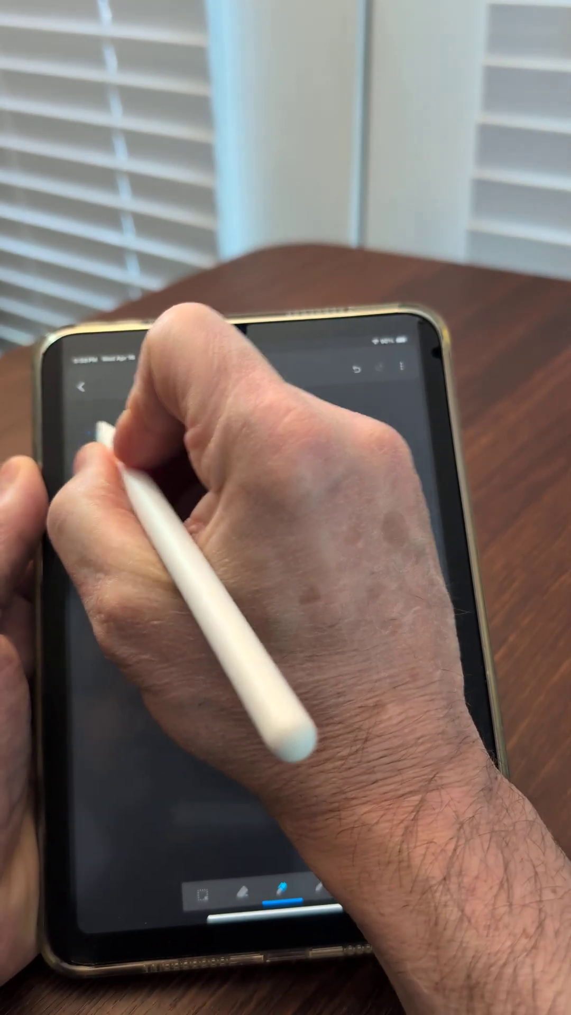
pyautogui.moveTo(88, 429)
pyautogui.mouseDown()
pyautogui.moveTo(147, 446)
pyautogui.moveTo(193, 437)
pyautogui.moveTo(212, 444)
pyautogui.moveTo(254, 433)
pyautogui.moveTo(258, 444)
pyautogui.moveTo(305, 448)
pyautogui.moveTo(305, 438)
pyautogui.moveTo(363, 453)
pyautogui.moveTo(357, 449)
pyautogui.mouseUp()
pyautogui.moveTo(318, 448); pyautogui.dragTo(401, 436)
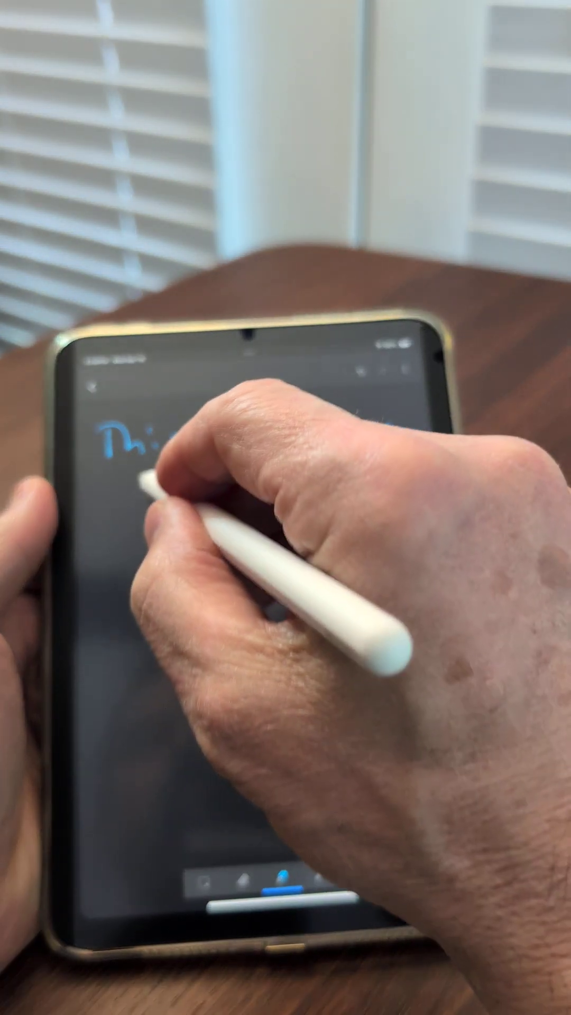
# Step: Draw three blue downward arrows (left, centre, right) beneath the handwritten phrase
pyautogui.moveTo(156, 480); pyautogui.dragTo(160, 773)
pyautogui.moveTo(125, 699); pyautogui.dragTo(189, 673)
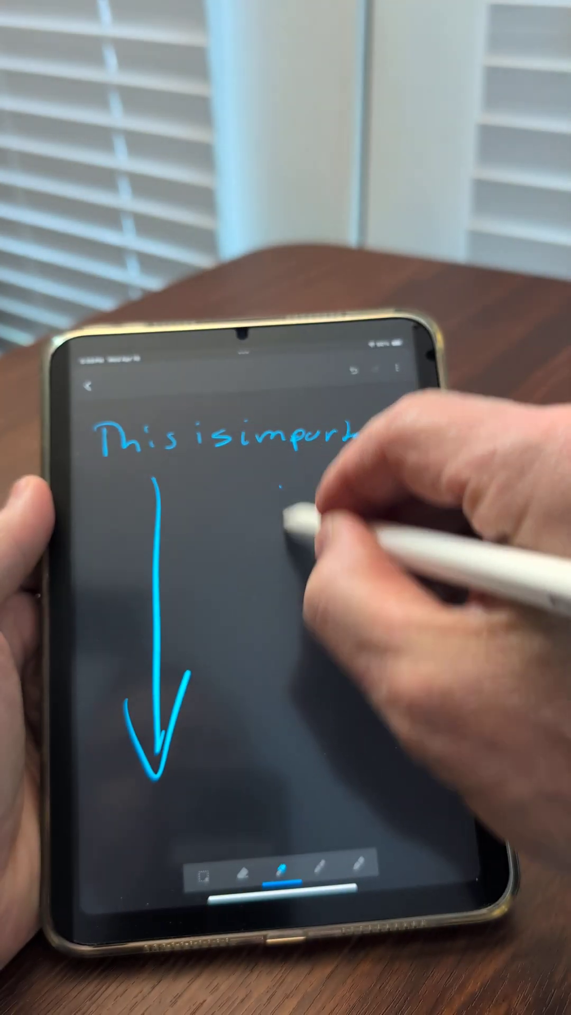
pyautogui.moveTo(278, 485); pyautogui.dragTo(280, 722)
pyautogui.moveTo(246, 658); pyautogui.dragTo(328, 655)
pyautogui.moveTo(353, 488); pyautogui.dragTo(386, 651)
pyautogui.moveTo(419, 629); pyautogui.dragTo(427, 609)
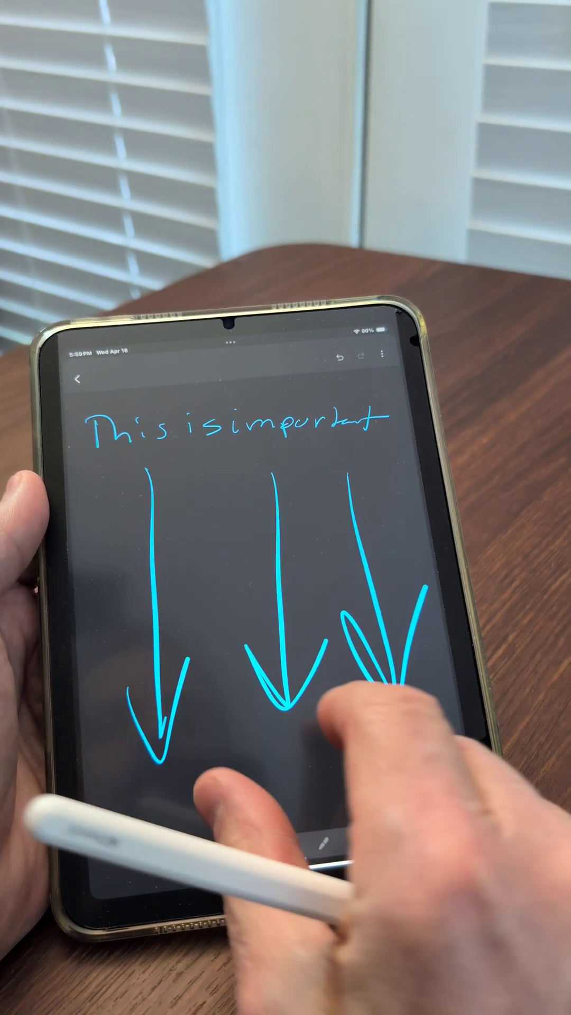
pyautogui.scroll(-3, 262, 596)
pyautogui.scroll(-3, 263, 516)
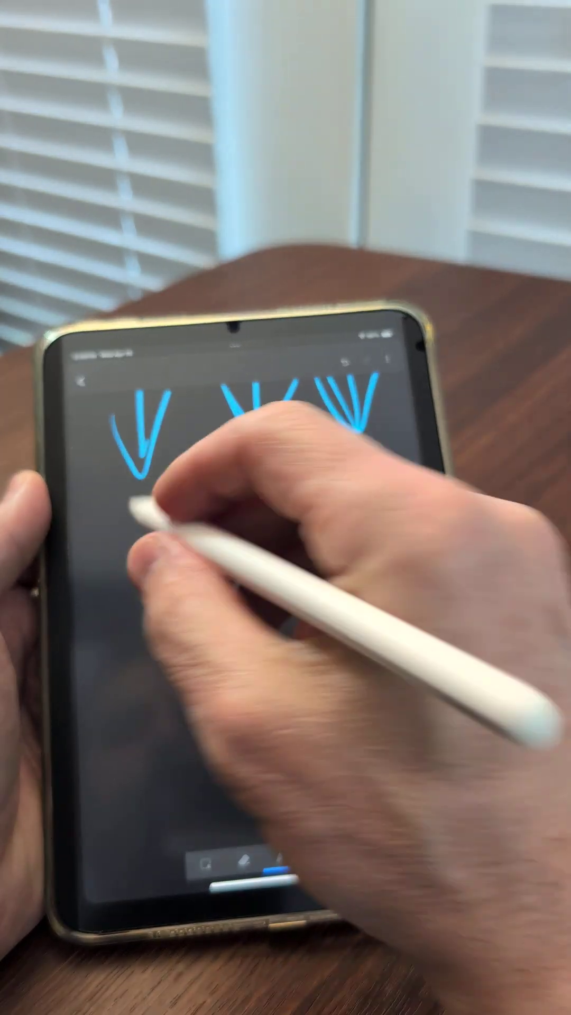
# Step: Draw a second row of three long downward arrows, undoing the stray extra stroke
pyautogui.moveTo(138, 504)
pyautogui.mouseDown()
pyautogui.moveTo(151, 698)
pyautogui.moveTo(186, 698)
pyautogui.mouseUp()
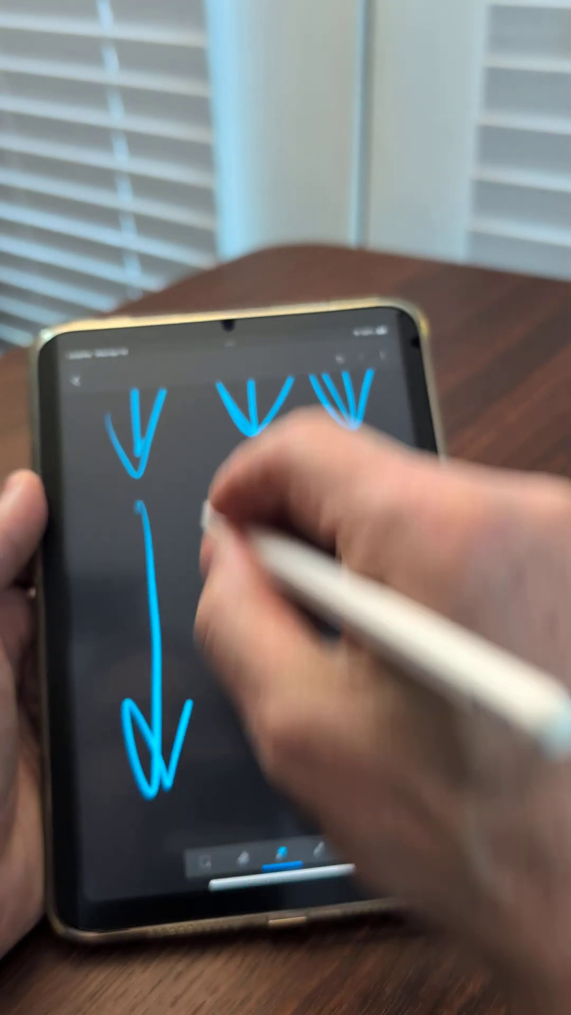
pyautogui.moveTo(226, 495); pyautogui.dragTo(254, 643)
pyautogui.moveTo(321, 473); pyautogui.dragTo(349, 738)
pyautogui.moveTo(349, 738); pyautogui.dragTo(401, 678)
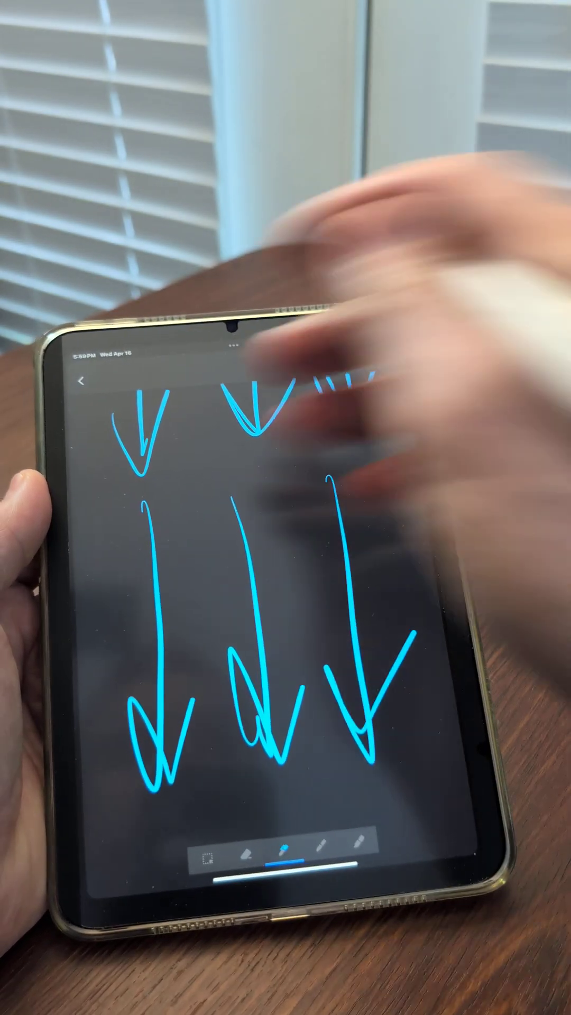
pyautogui.scroll(-3, 261, 595)
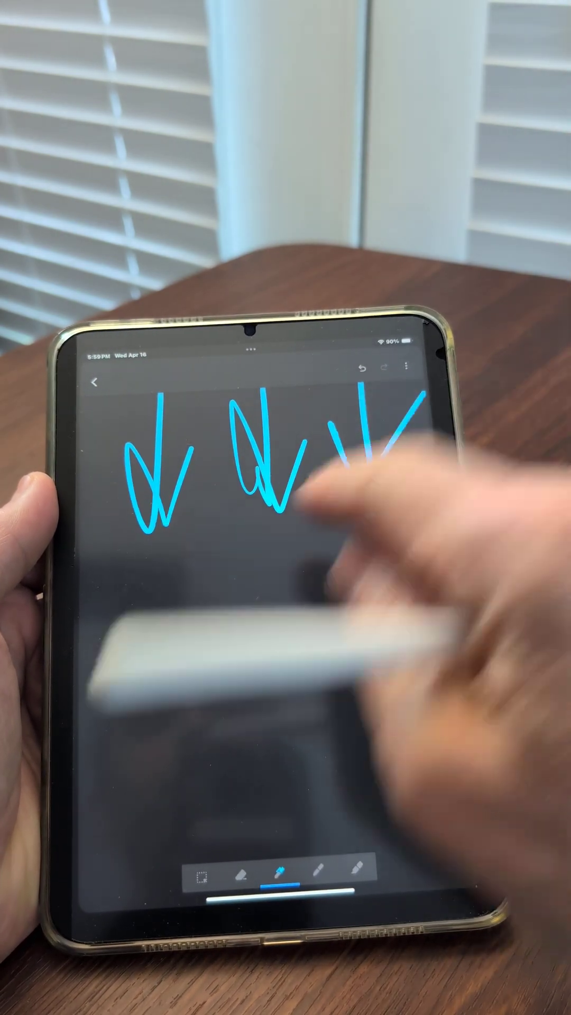
pyautogui.moveTo(238, 546); pyautogui.dragTo(242, 630)
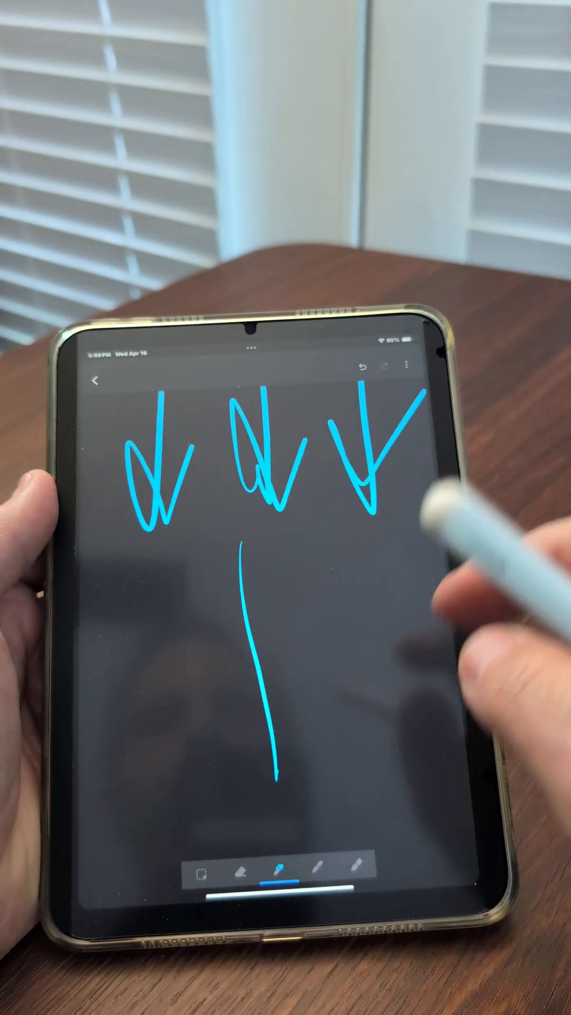
pyautogui.click(361, 366)
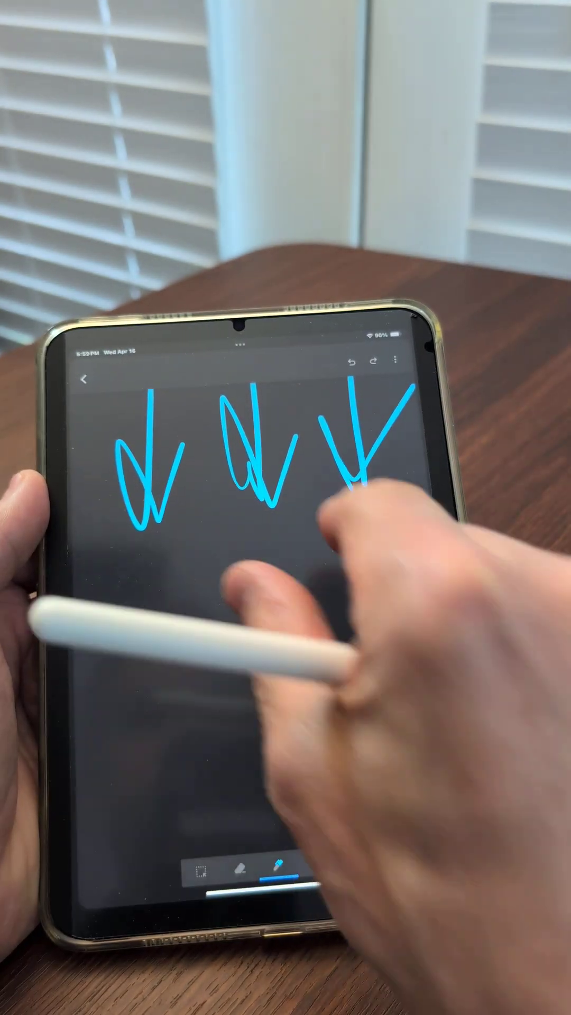
pyautogui.scroll(-5, 238, 595)
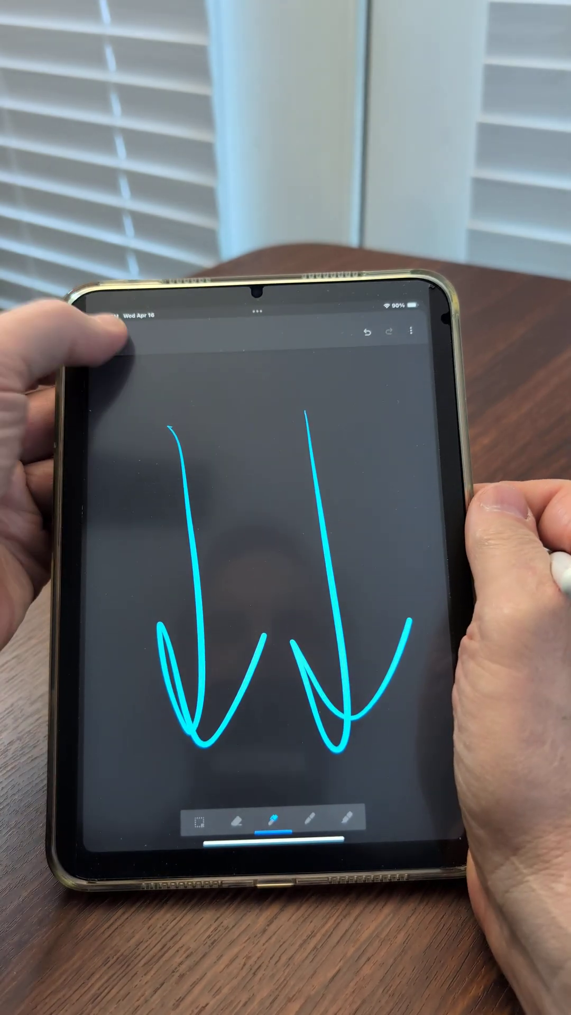
# Step: Return to the note and preview the two-arrow and 'This is important' drawings
pyautogui.click(108, 349)
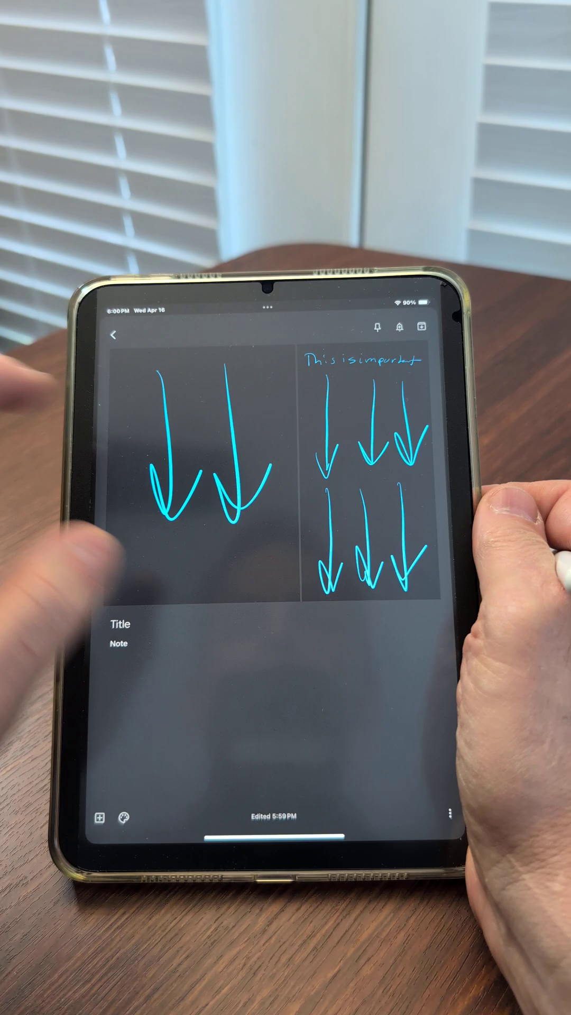
pyautogui.click(159, 516)
pyautogui.click(113, 337)
pyautogui.click(341, 476)
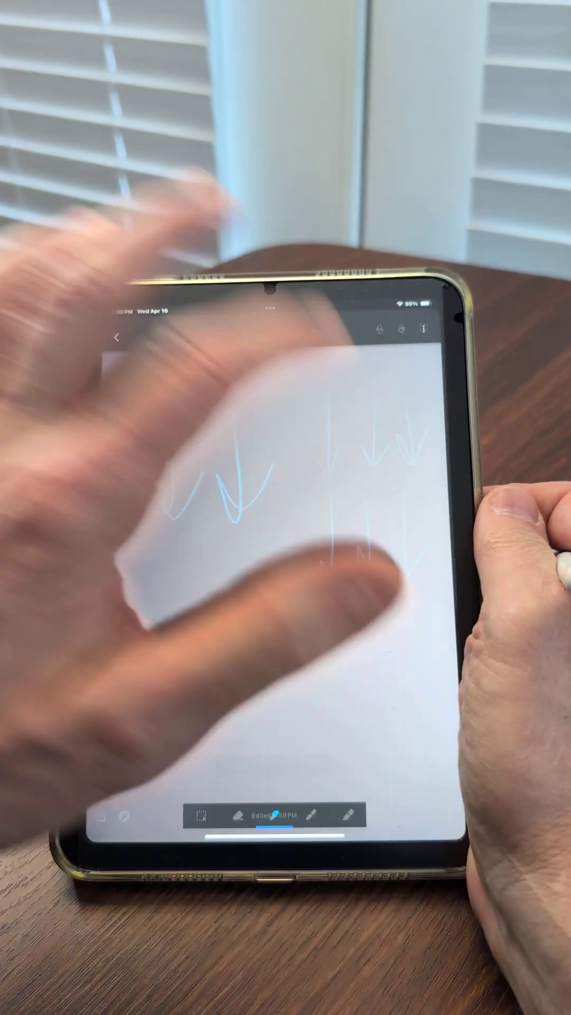
# Step: Insert the Brainwaves With Evolutioner chart image and title the note 'Test'
pyautogui.click(113, 334)
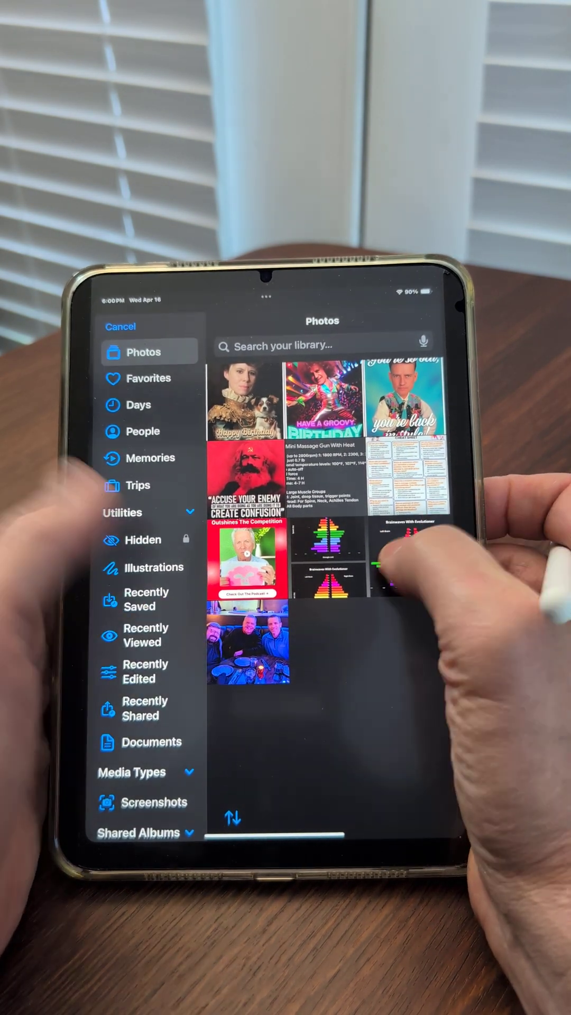
pyautogui.click(410, 557)
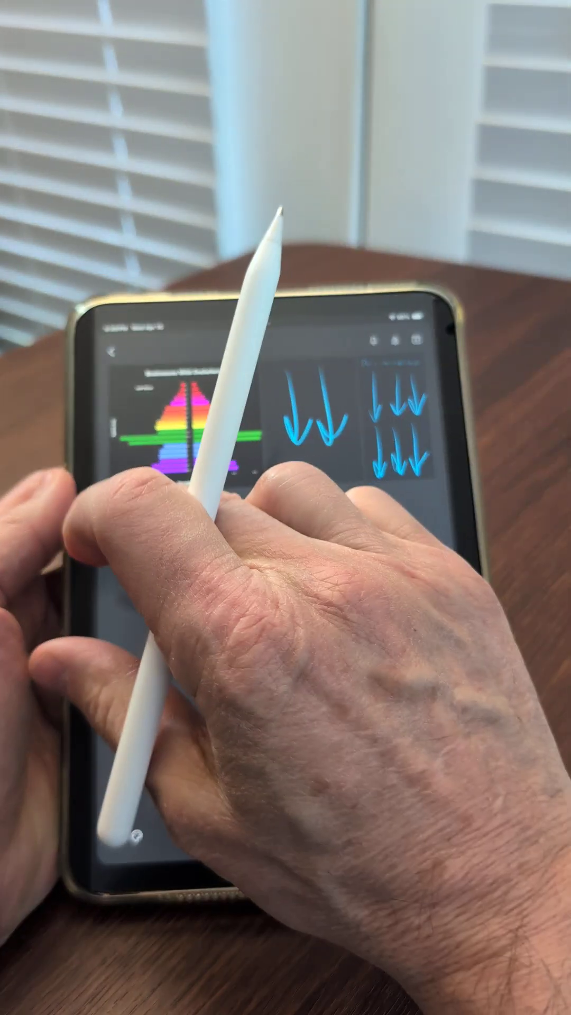
pyautogui.click(120, 514)
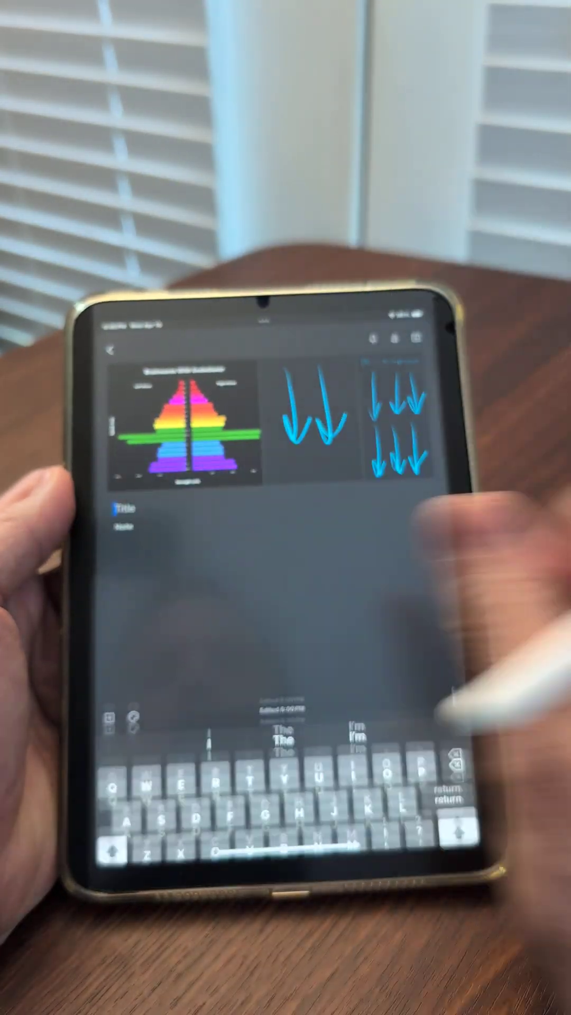
pyautogui.write('Test')
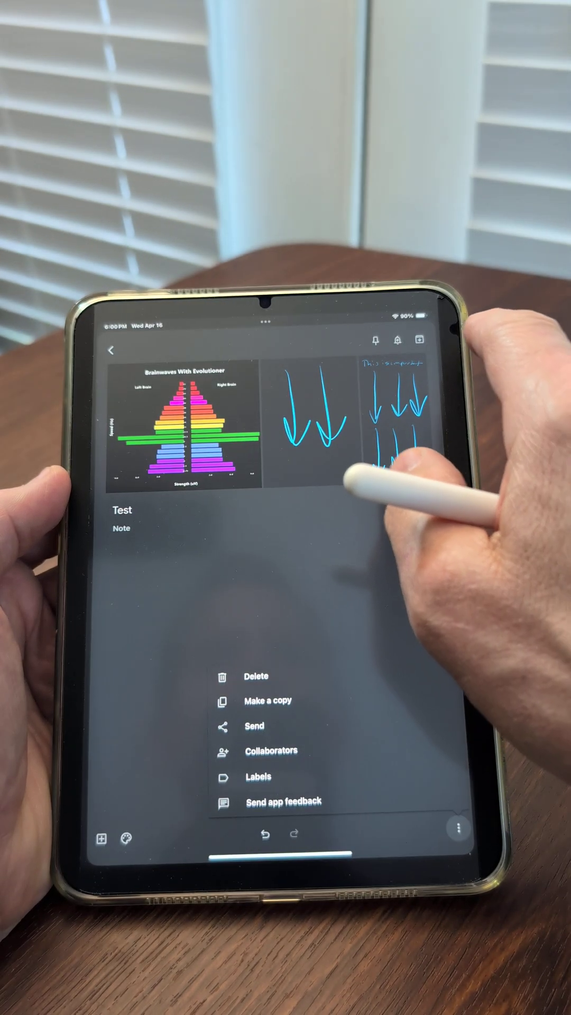
# Step: Grab image text from the 'This is important' drawing into the note, then return to the list
pyautogui.click(316, 555)
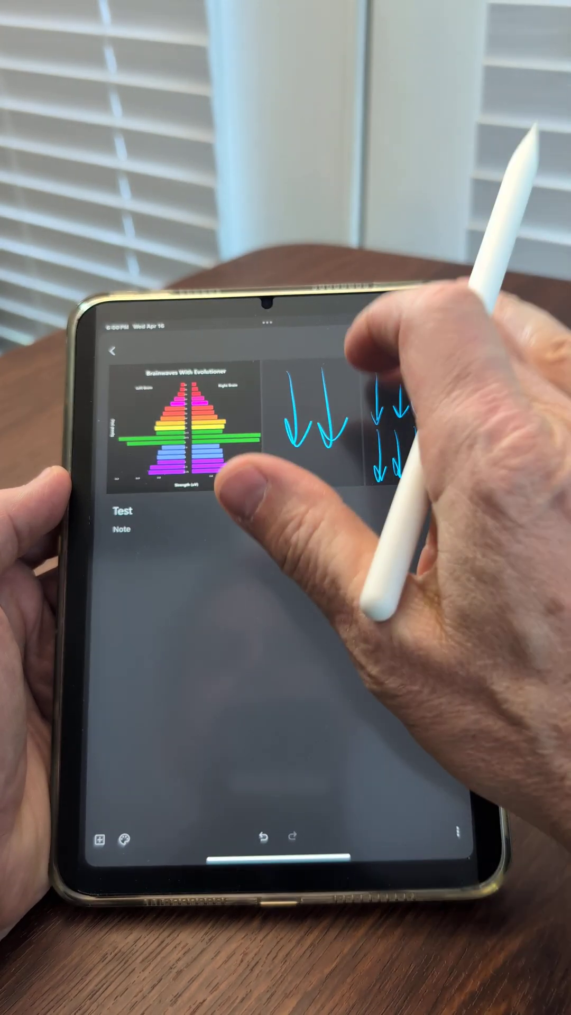
pyautogui.click(398, 420)
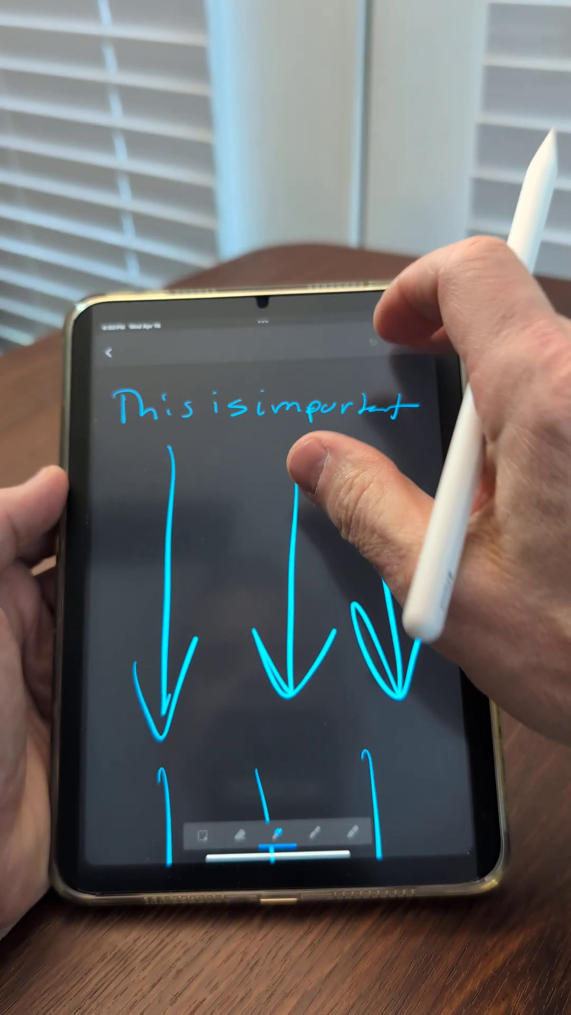
pyautogui.click(417, 344)
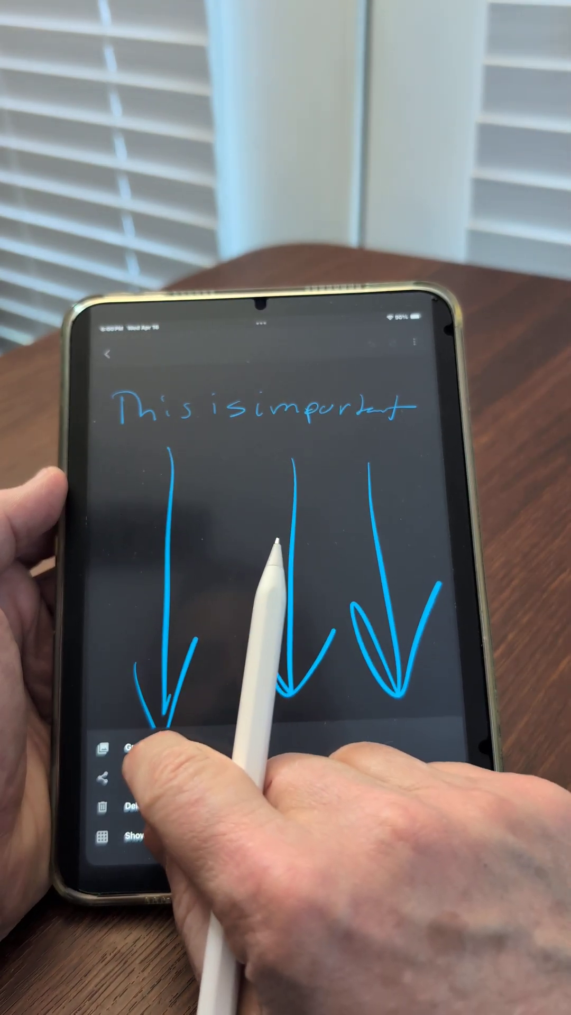
pyautogui.click(138, 804)
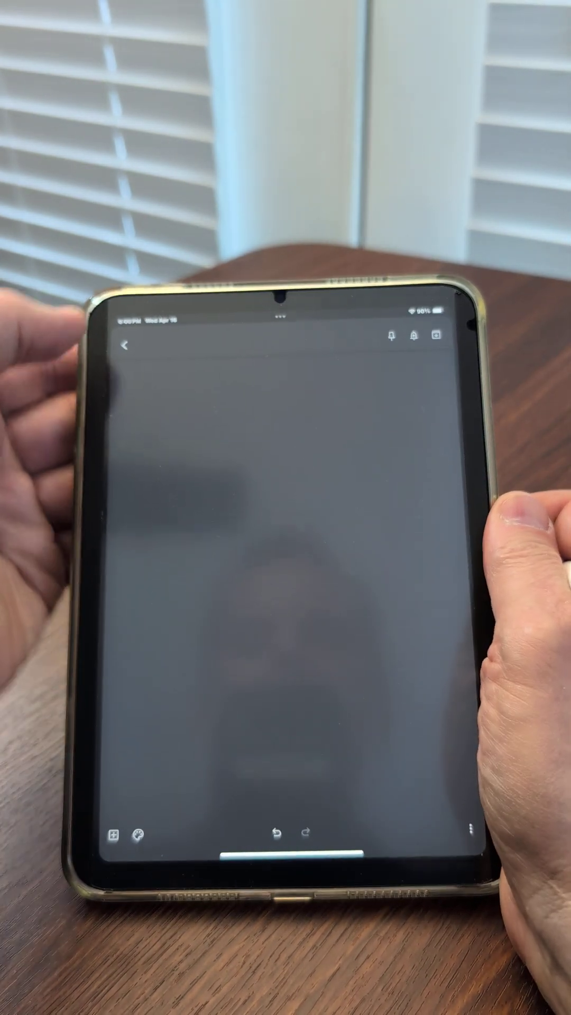
pyautogui.click(119, 342)
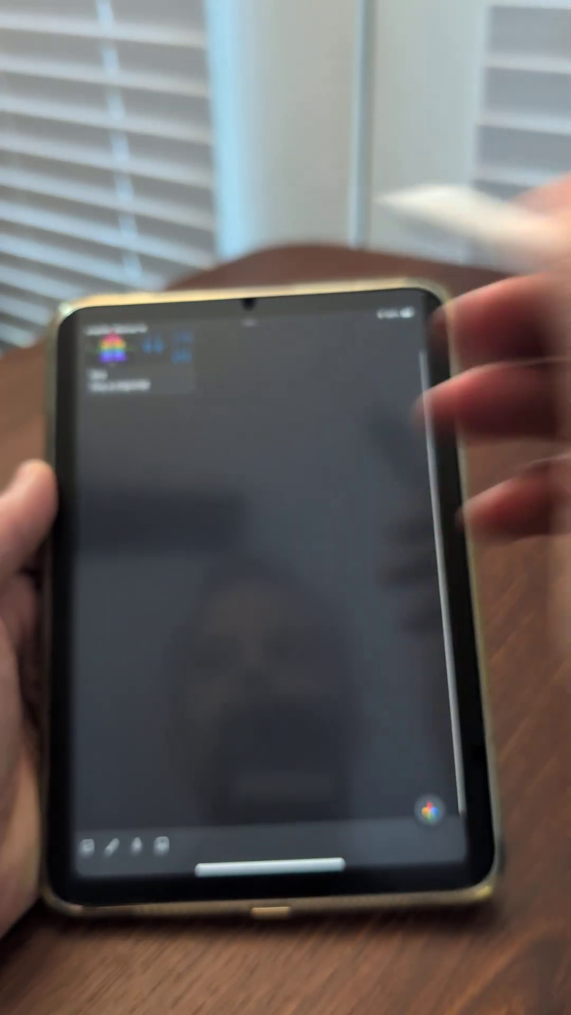
# Step: Reopen the Test note and visit its Labels screen without adding a label
pyautogui.click(111, 397)
pyautogui.click(91, 329)
pyautogui.click(108, 357)
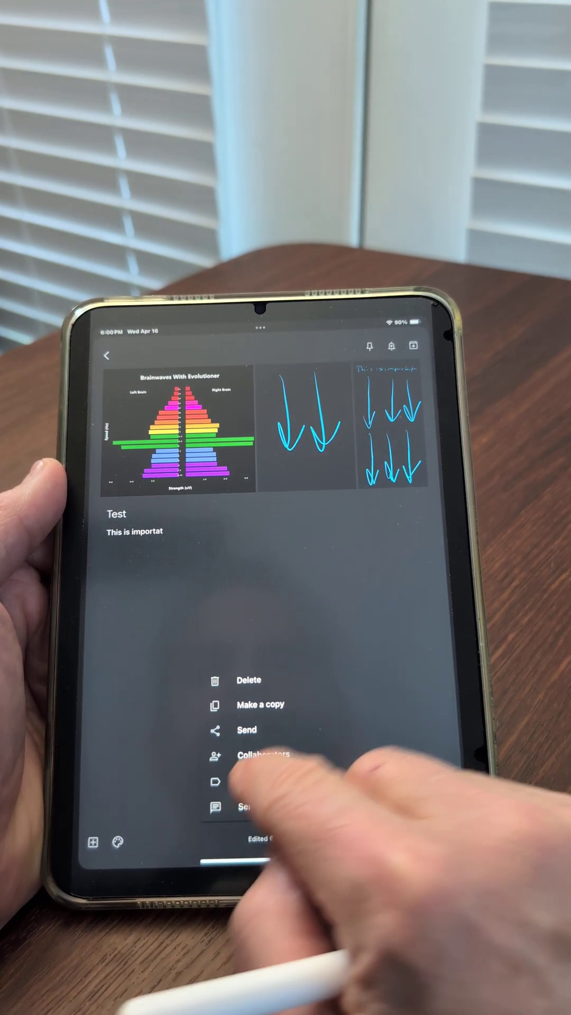
pyautogui.click(247, 778)
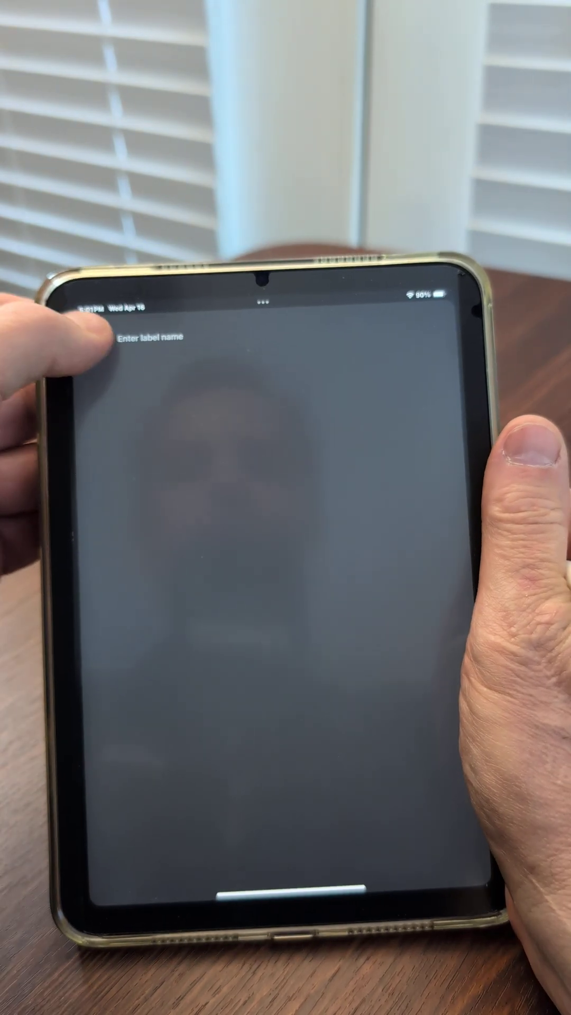
pyautogui.click(99, 338)
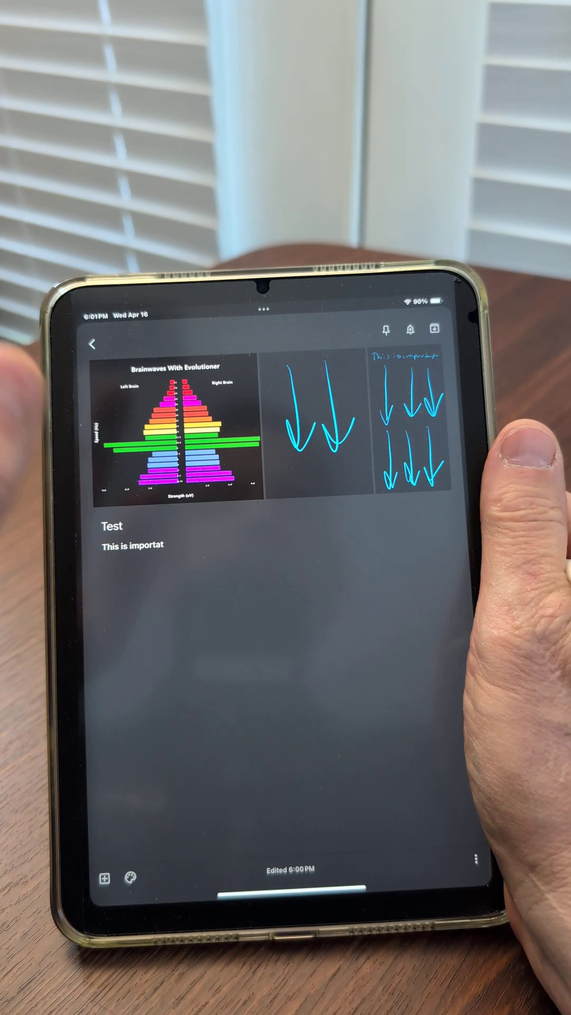
# Step: Close the Test note to show its card in the notes list
pyautogui.click(92, 344)
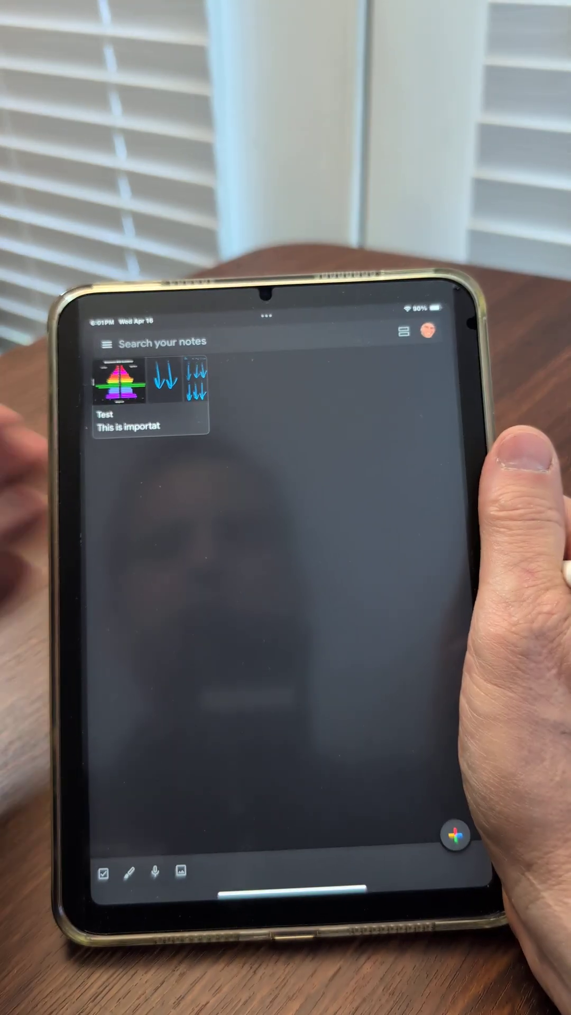